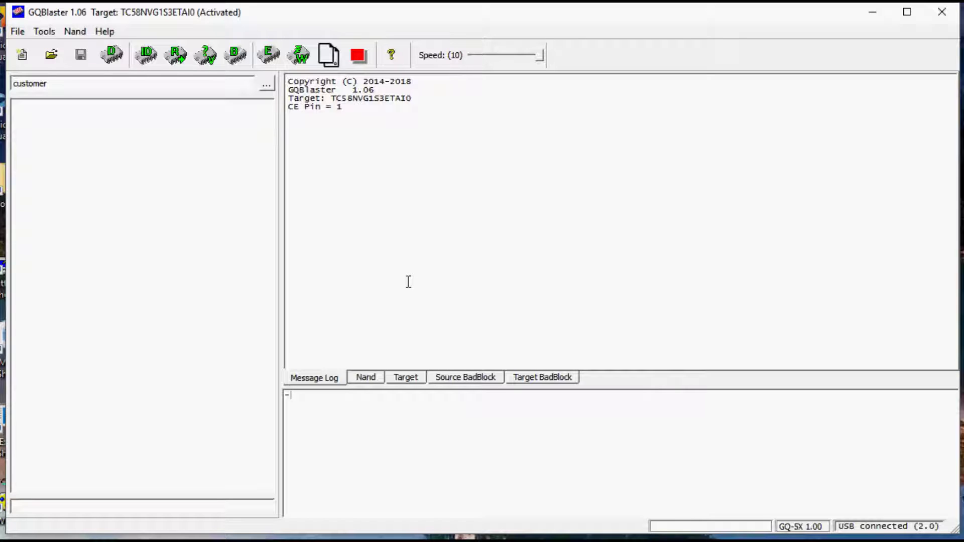
Step: Look through the Nand and Target data views and the Source BadBlock and Target BadBlock maps, ending on the message log
{"action": "left_click", "coordinate": [367, 379]}
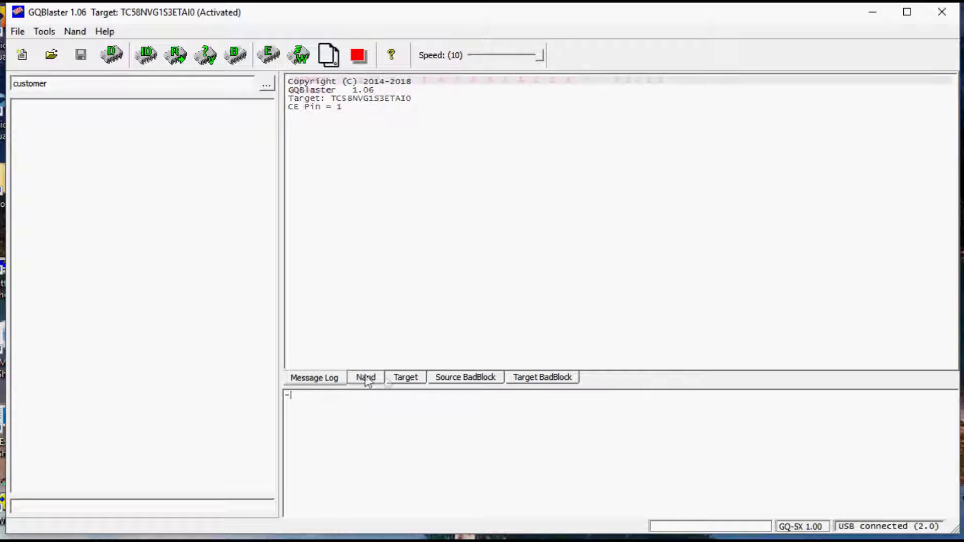
{"action": "left_click", "coordinate": [406, 380]}
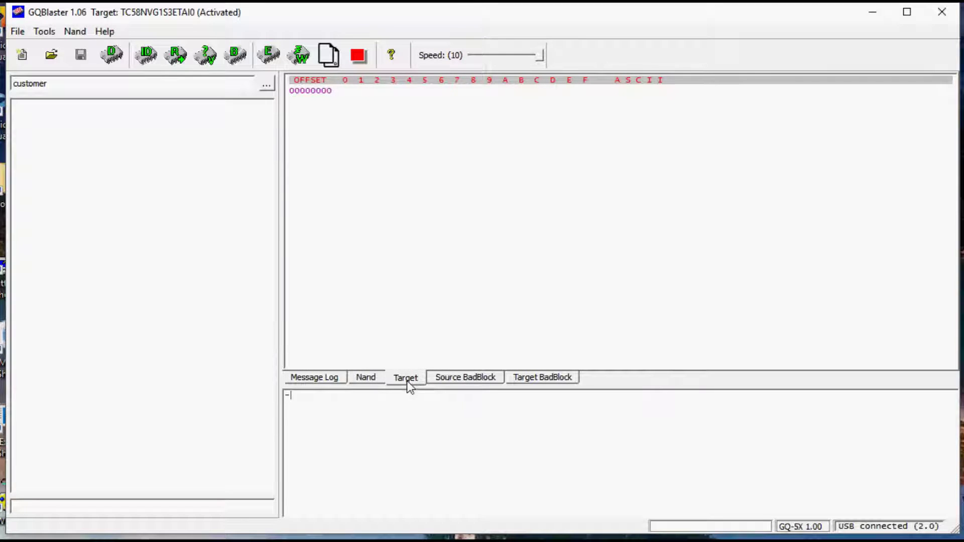
{"action": "left_click", "coordinate": [367, 382]}
{"action": "left_click", "coordinate": [366, 381]}
{"action": "left_click", "coordinate": [423, 381]}
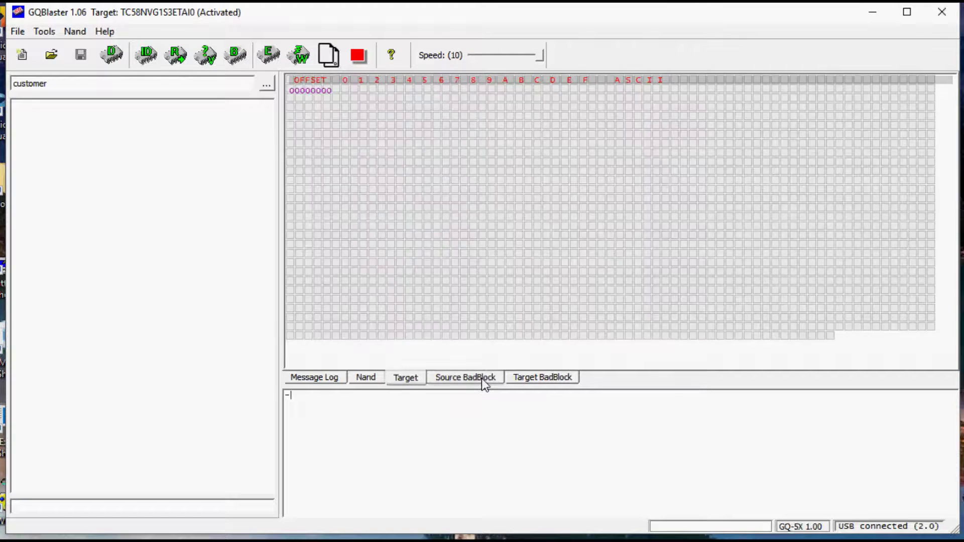
{"action": "left_click", "coordinate": [482, 380]}
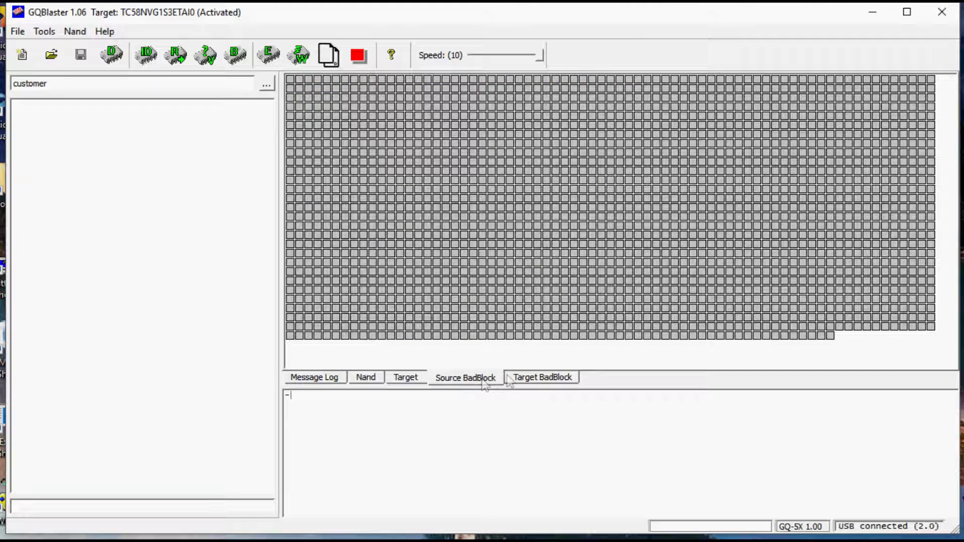
{"action": "left_click", "coordinate": [534, 377]}
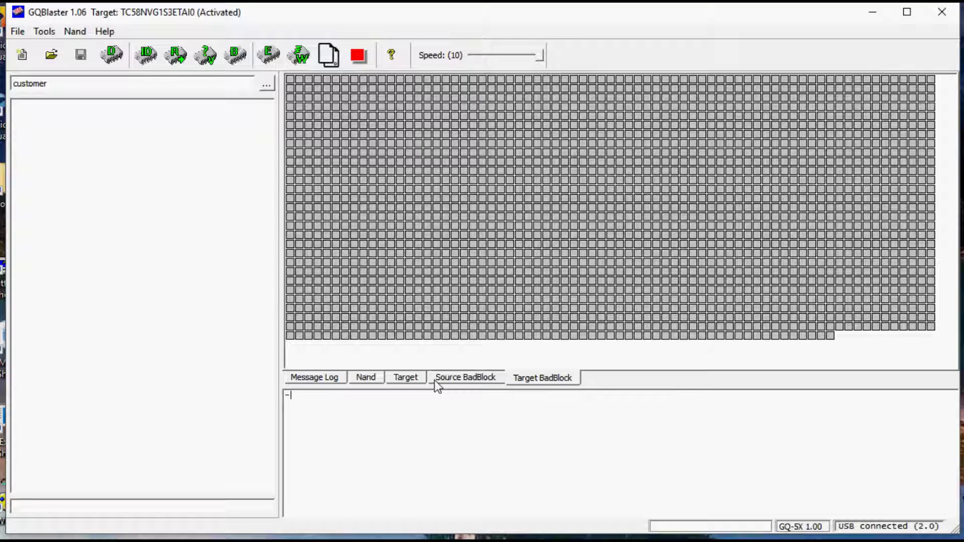
{"action": "left_click", "coordinate": [470, 381]}
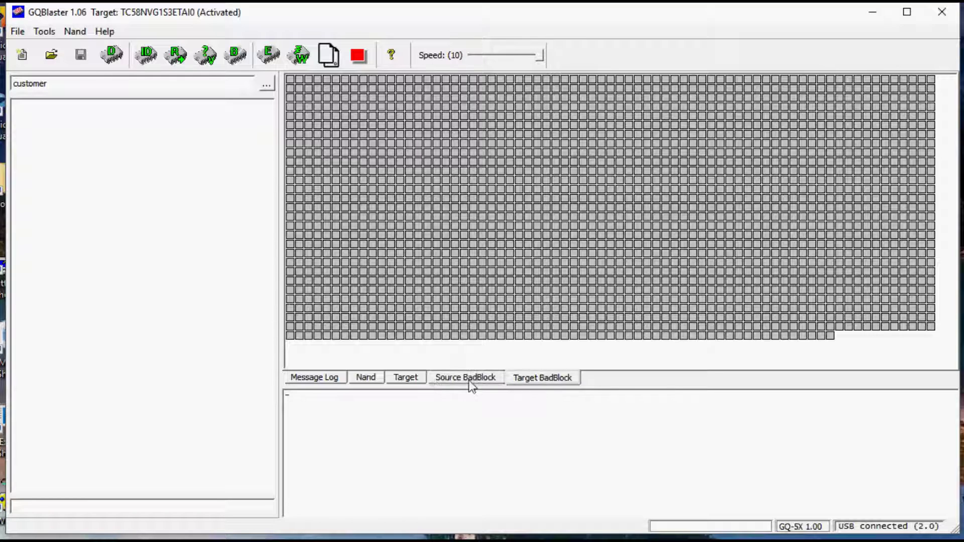
{"action": "left_click", "coordinate": [469, 382]}
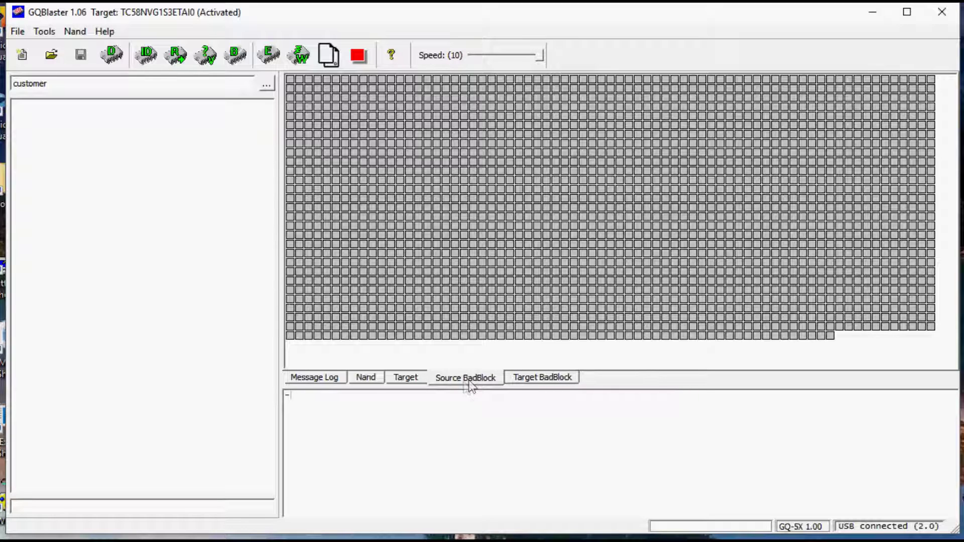
{"action": "left_click", "coordinate": [337, 381]}
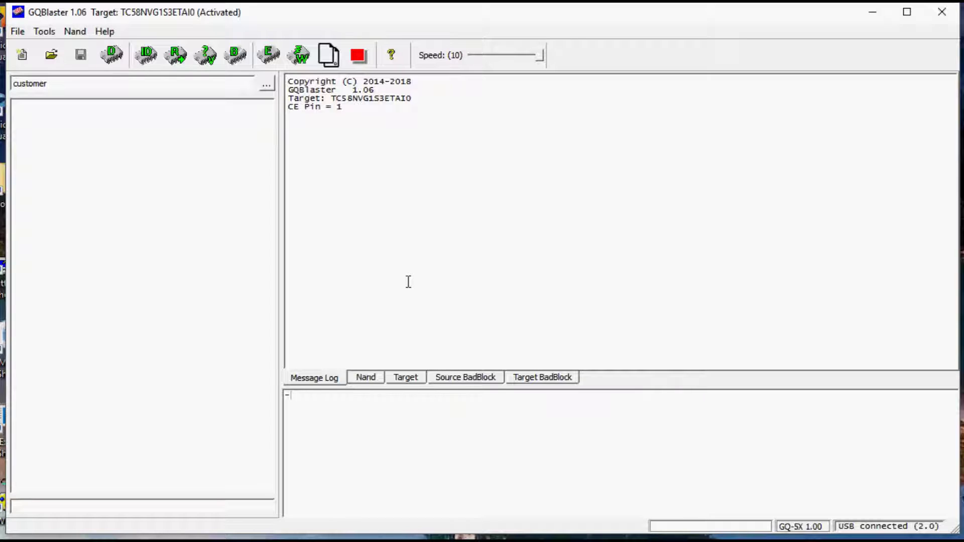
{"action": "left_click", "coordinate": [366, 379]}
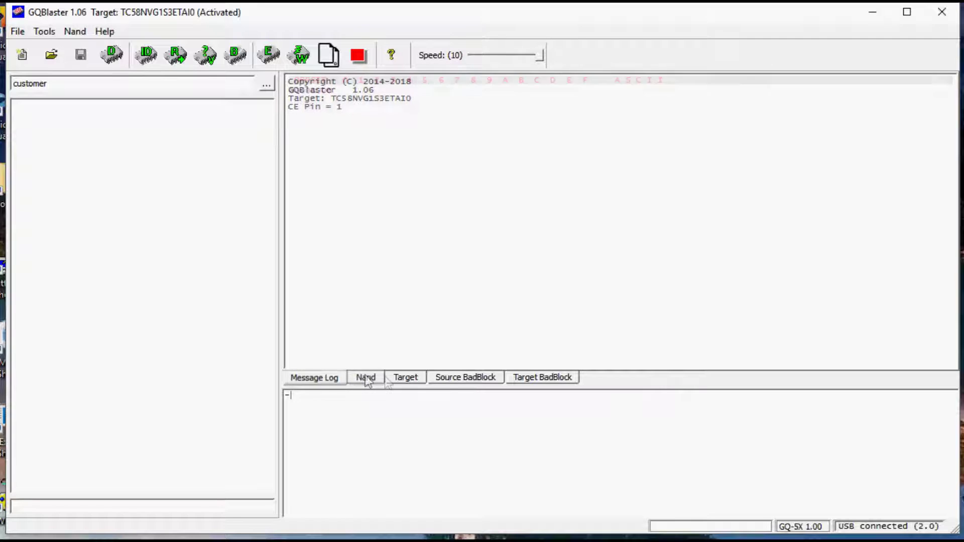
{"action": "left_click", "coordinate": [408, 384]}
{"action": "left_click", "coordinate": [407, 379]}
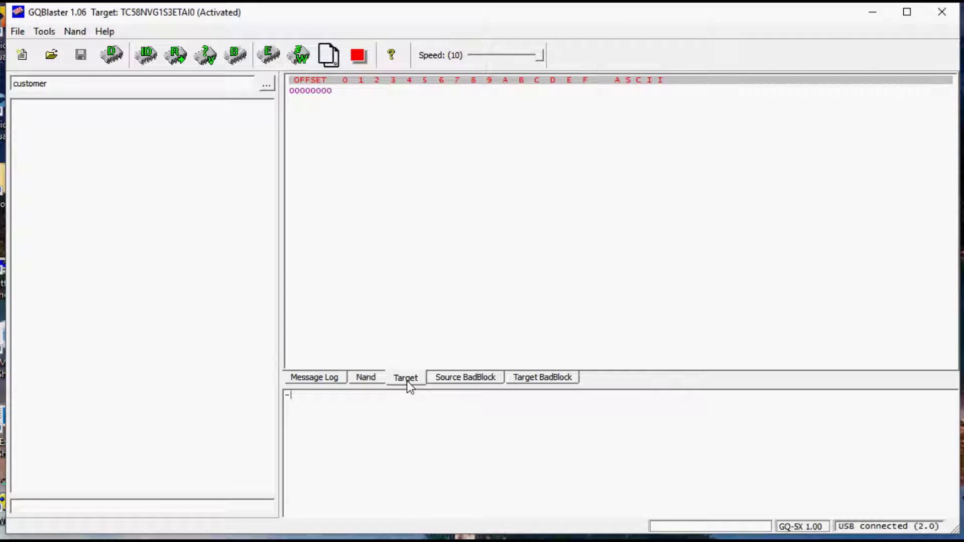
{"action": "left_click", "coordinate": [366, 381]}
{"action": "left_click", "coordinate": [424, 381]}
{"action": "left_click", "coordinate": [481, 381]}
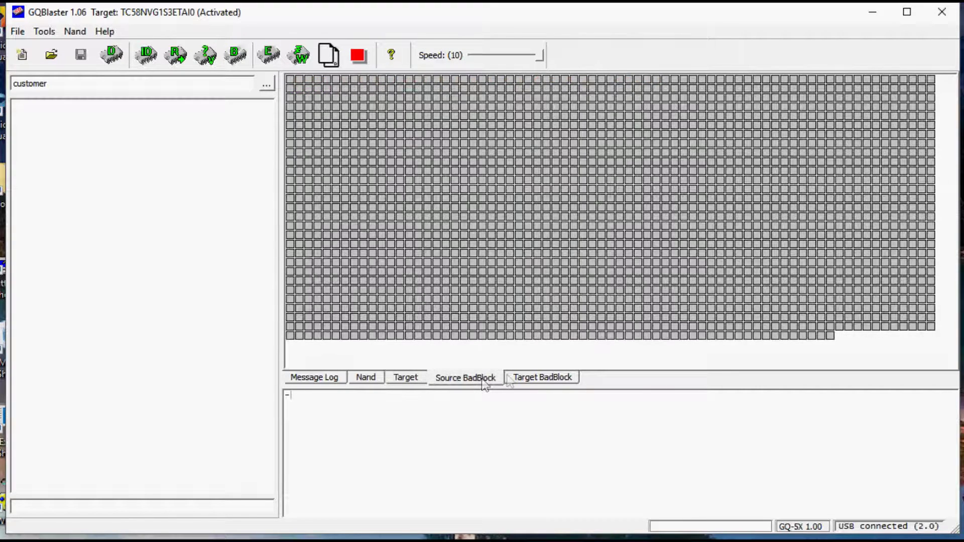
{"action": "left_click", "coordinate": [533, 376]}
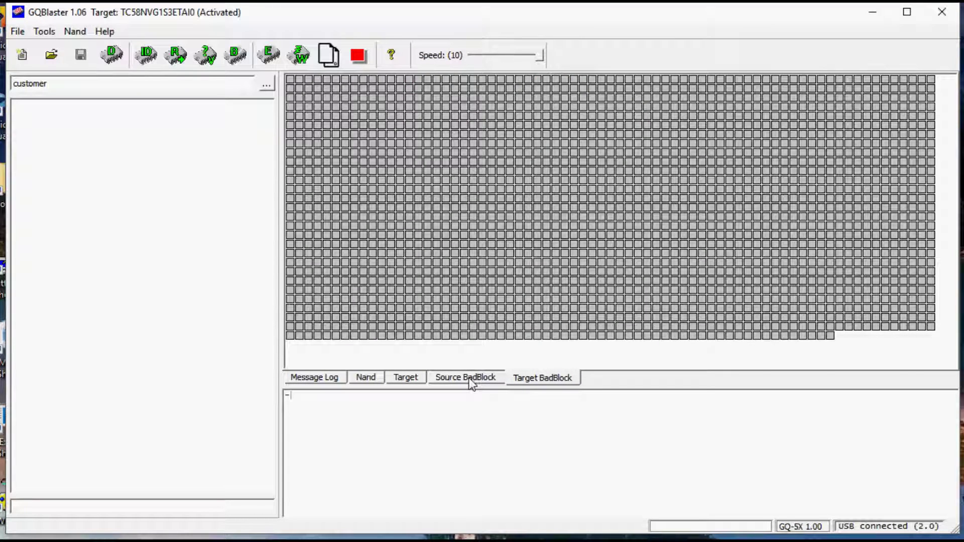
{"action": "key", "text": "ctrl+Tab"}
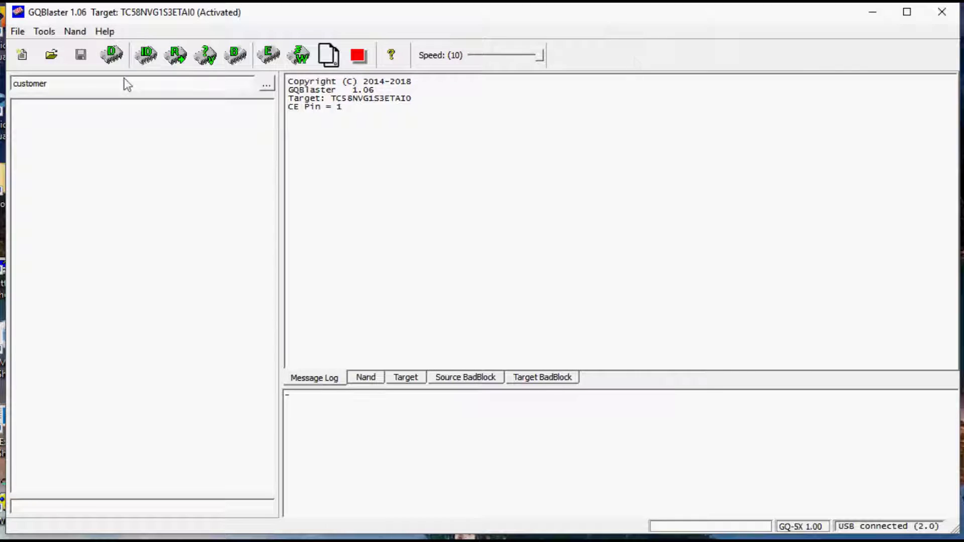
Step: Detect the chip ID and read the source NAND chip into a binary file named Working TV 1
{"action": "left_click", "coordinate": [143, 59]}
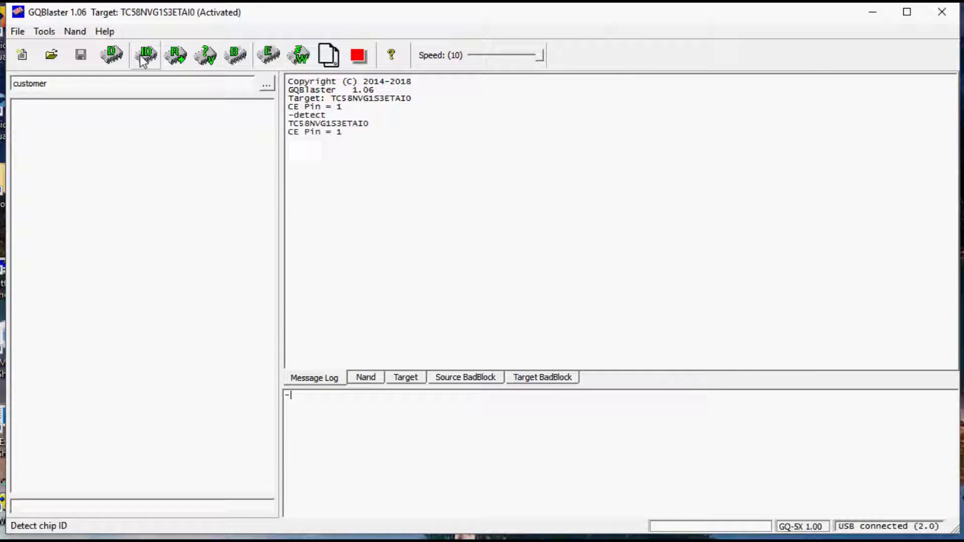
{"action": "left_click", "coordinate": [172, 54]}
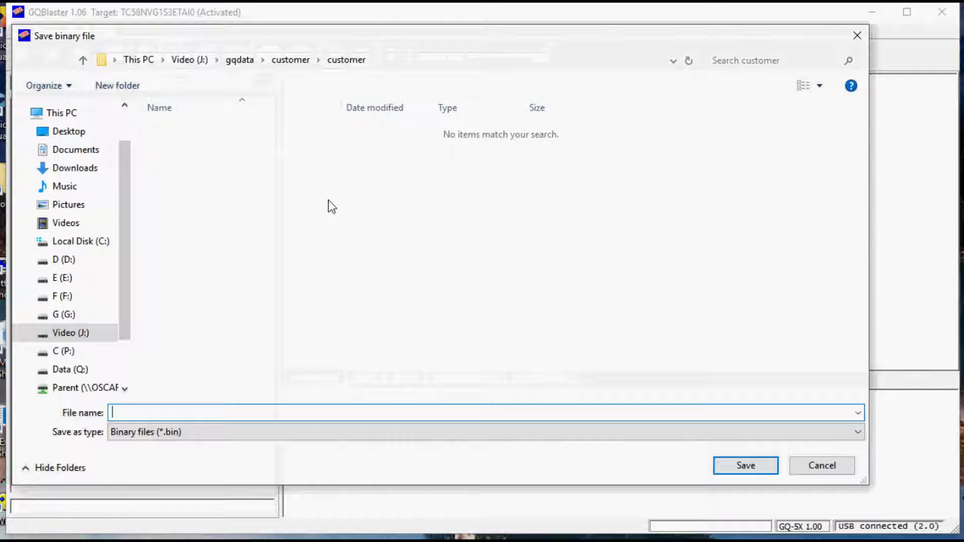
{"action": "type", "text": "Working TV 1"}
{"action": "left_click", "coordinate": [742, 465]}
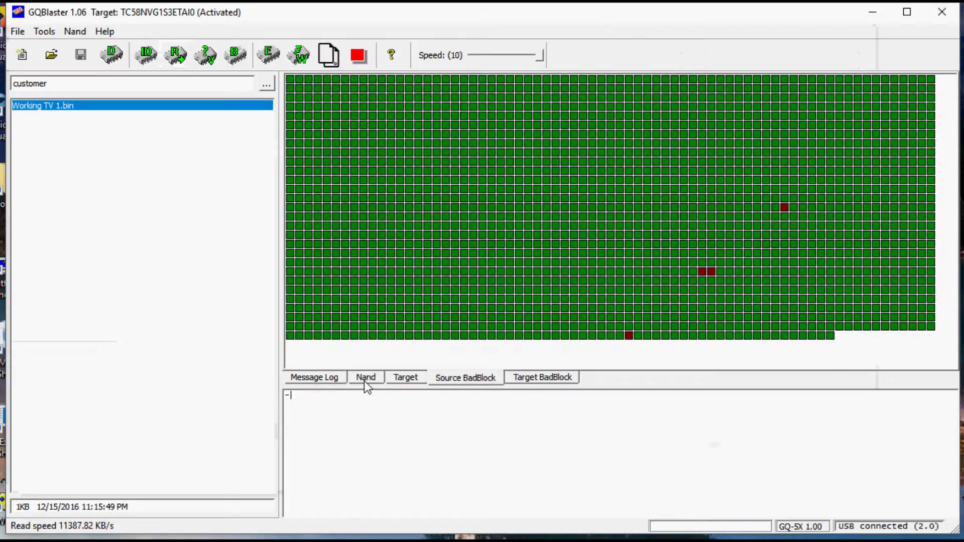
Step: Examine the hex data read from the chip and the source bad-block map, ending on the message log
{"action": "left_click", "coordinate": [369, 383]}
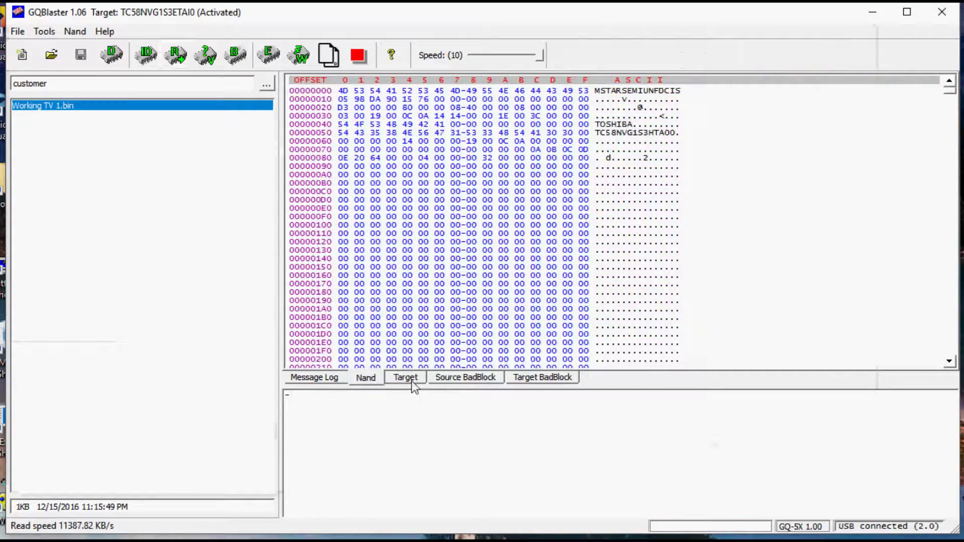
{"action": "left_click", "coordinate": [452, 383]}
{"action": "left_click", "coordinate": [366, 378]}
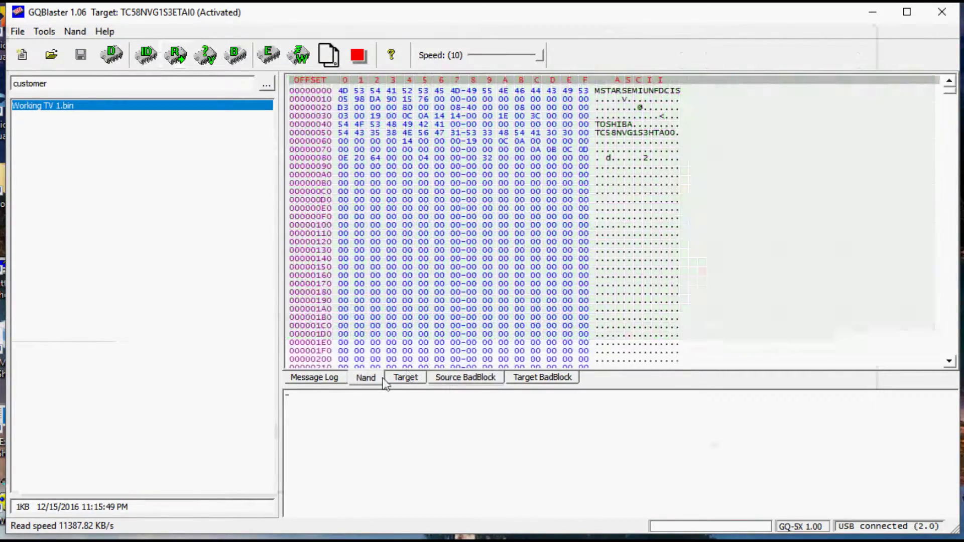
{"action": "left_click", "coordinate": [465, 382]}
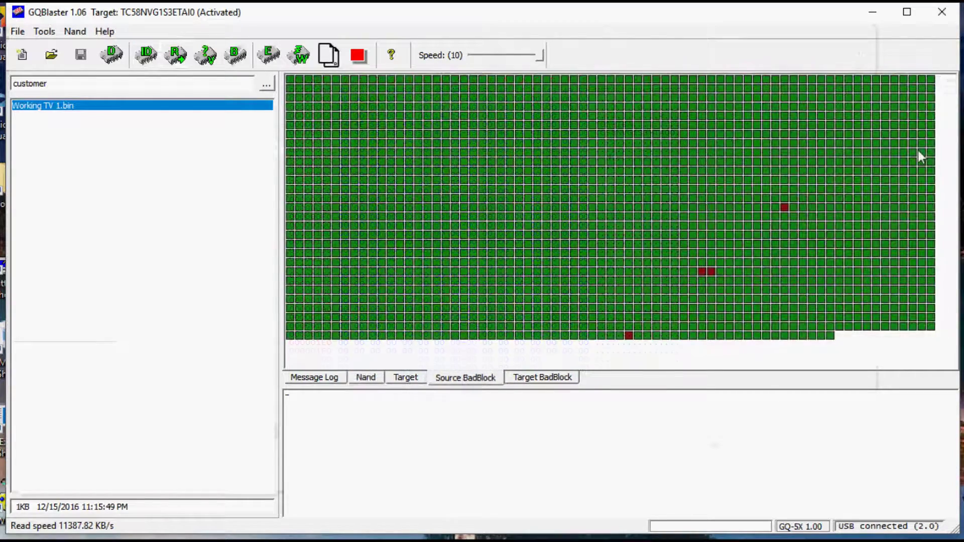
{"action": "left_click", "coordinate": [314, 378]}
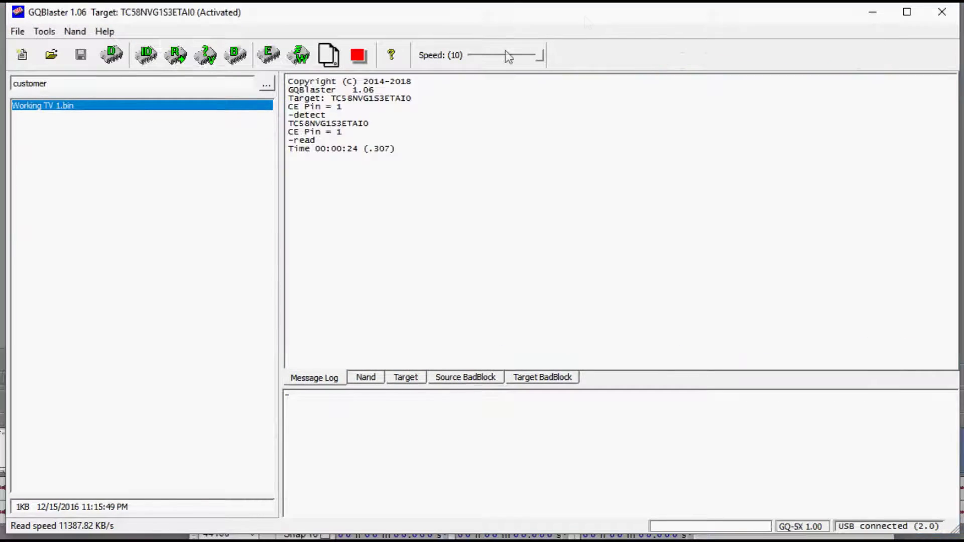
Step: Erase the target chip and check the data views and the source and target bad-block maps
{"action": "left_click", "coordinate": [268, 54]}
{"action": "left_click", "coordinate": [451, 293]}
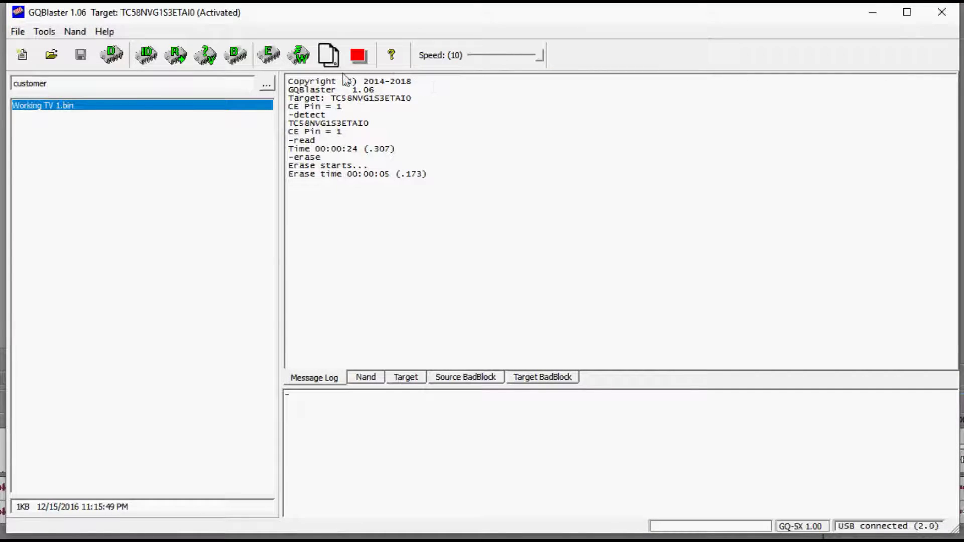
{"action": "left_click", "coordinate": [371, 376]}
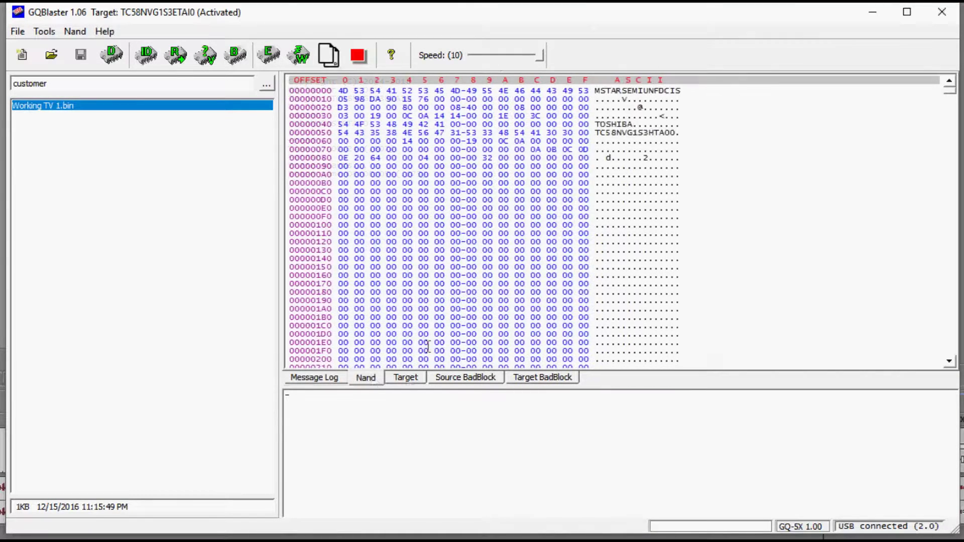
{"action": "left_click", "coordinate": [406, 377]}
{"action": "left_click", "coordinate": [465, 377]}
{"action": "left_click", "coordinate": [552, 377]}
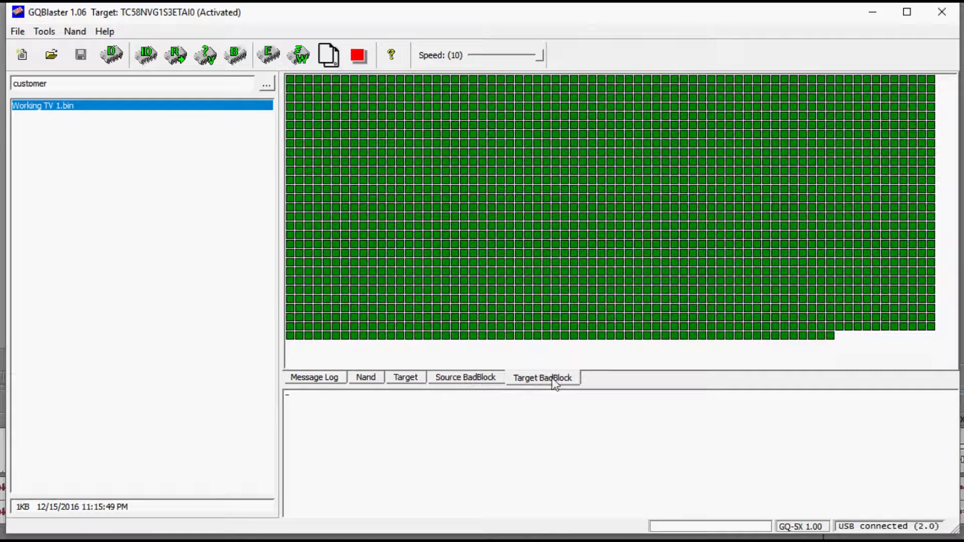
{"action": "left_click", "coordinate": [322, 379]}
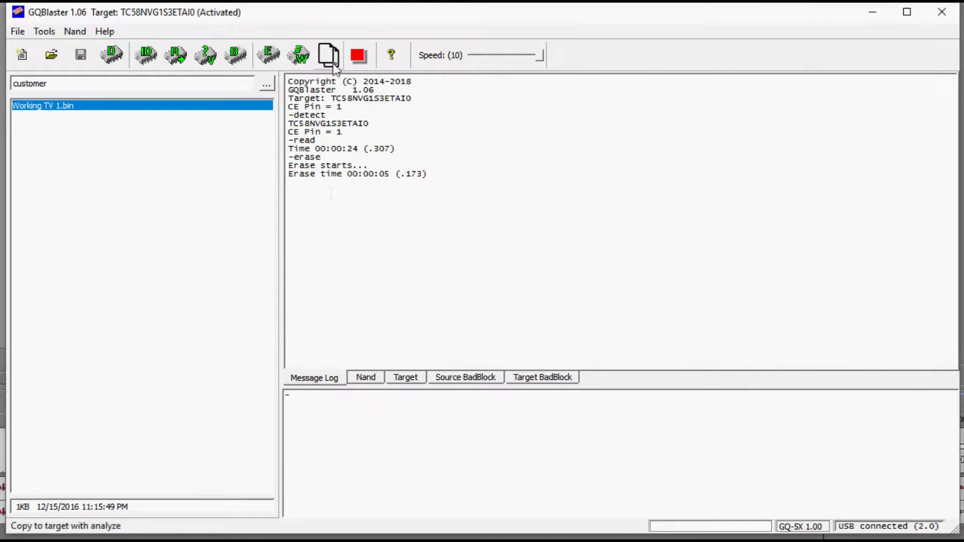
Step: Program the target chip with the Working TV 1.bin data using smart copy and verify the memory data against the target
{"action": "left_click", "coordinate": [299, 55]}
{"action": "left_click", "coordinate": [441, 298]}
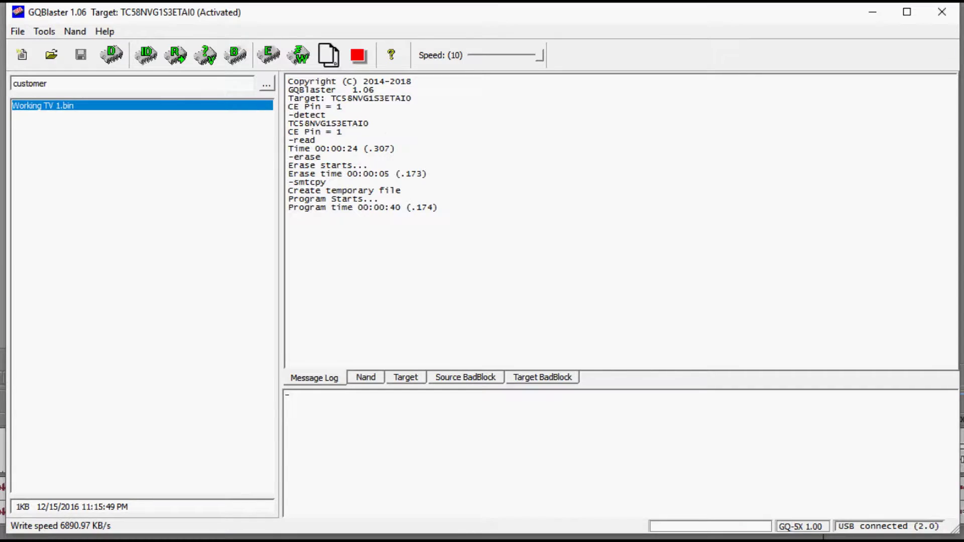
{"action": "left_click", "coordinate": [211, 58]}
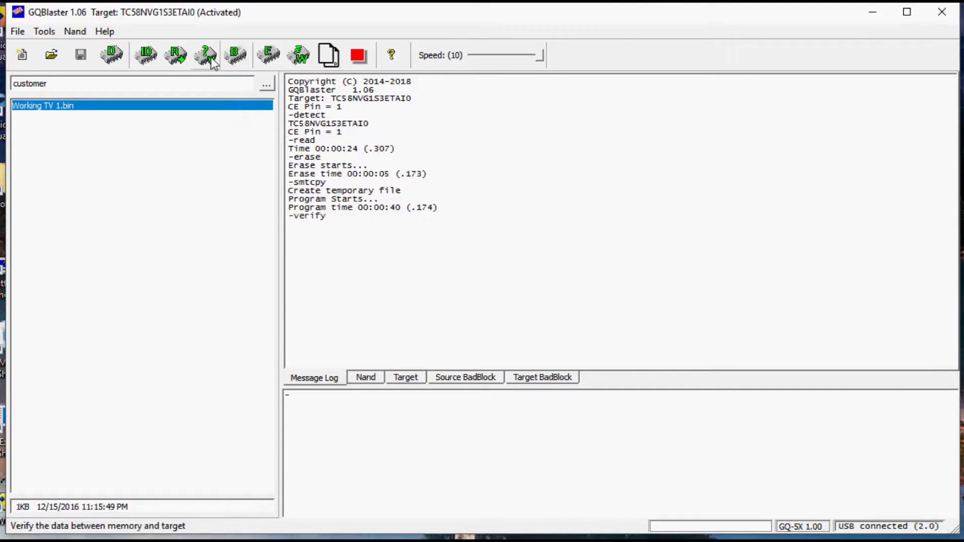